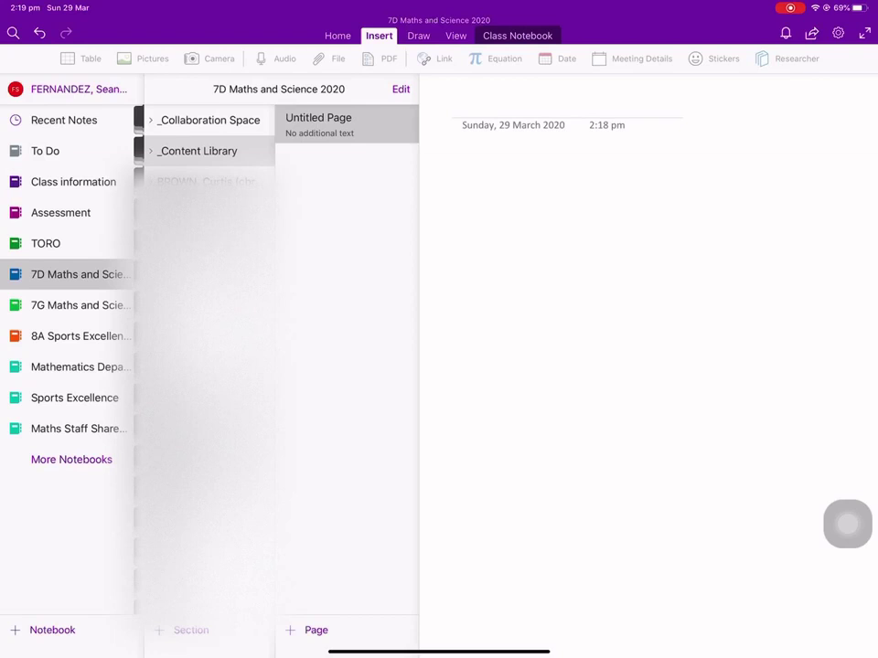
Expand _Content Library, open T2 Maths, and place the cursor on its blank Untitled Page
left_click(848, 524)
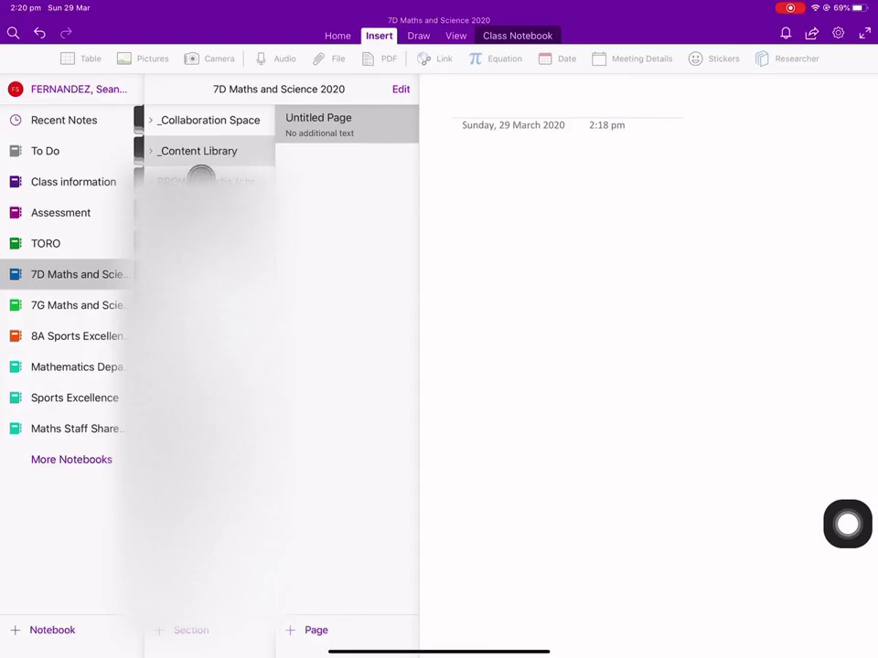
left_click(218, 161)
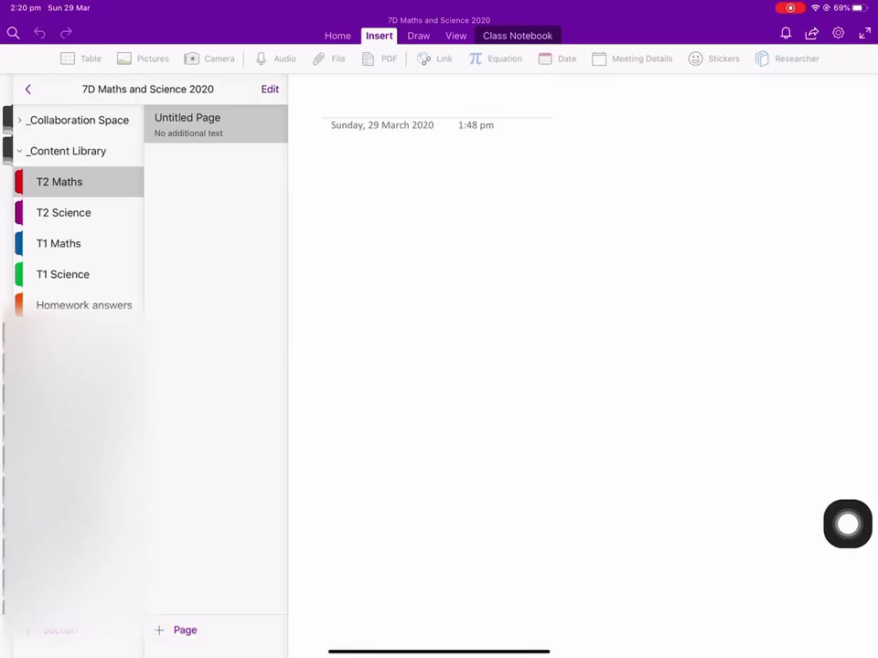
left_click(377, 35)
left_click(378, 35)
left_click(348, 178)
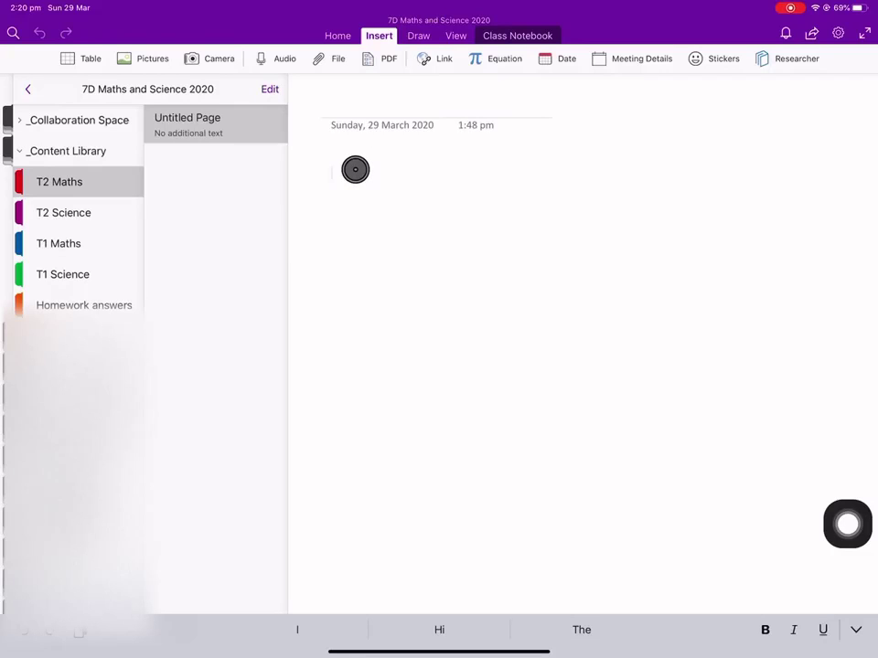
left_click(326, 57)
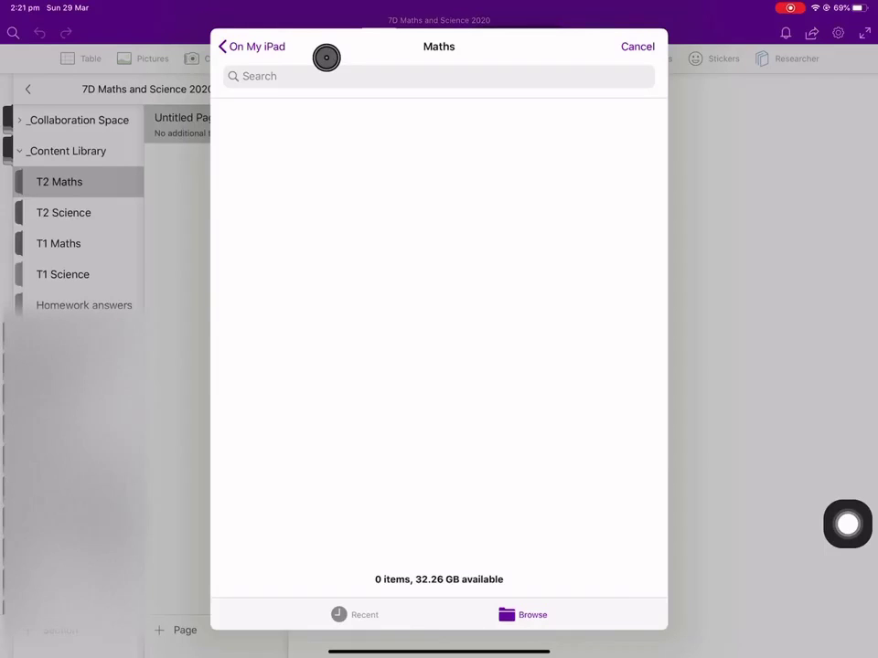
Attach Dichoto-Saurus Activity copy.docx from On My iPad > Science to the page
left_click(535, 614)
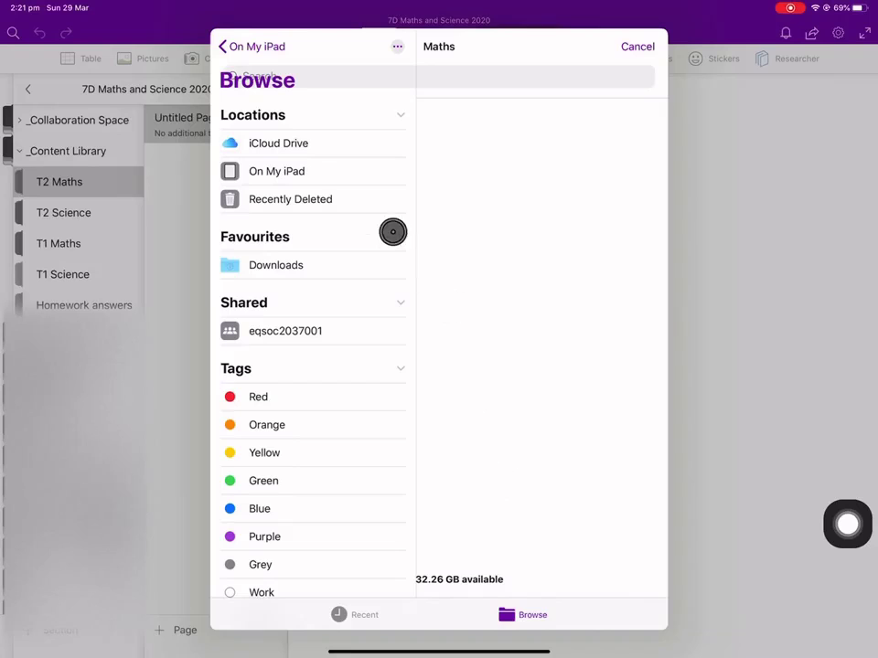
left_click(307, 171)
left_click(492, 460)
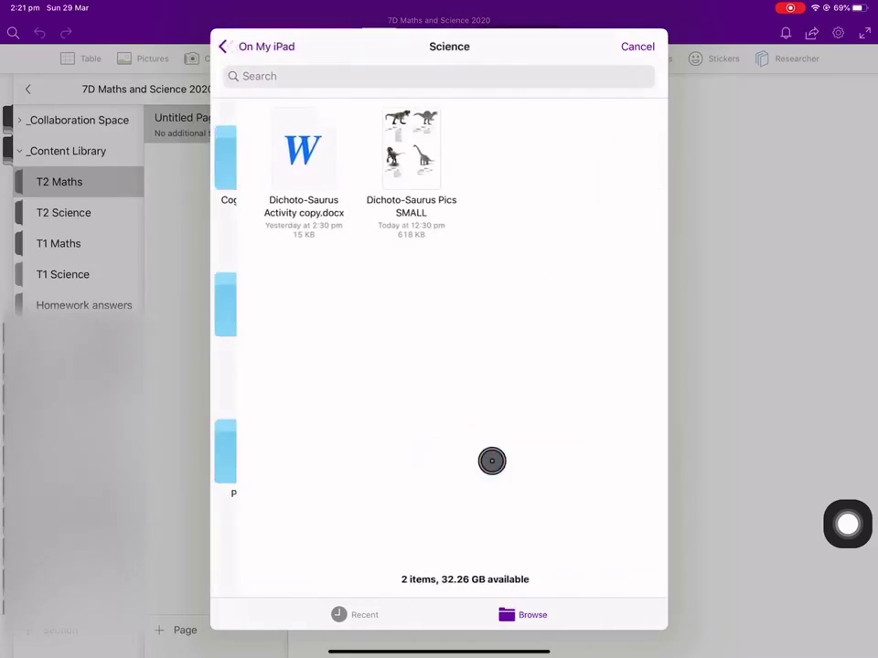
left_click(278, 154)
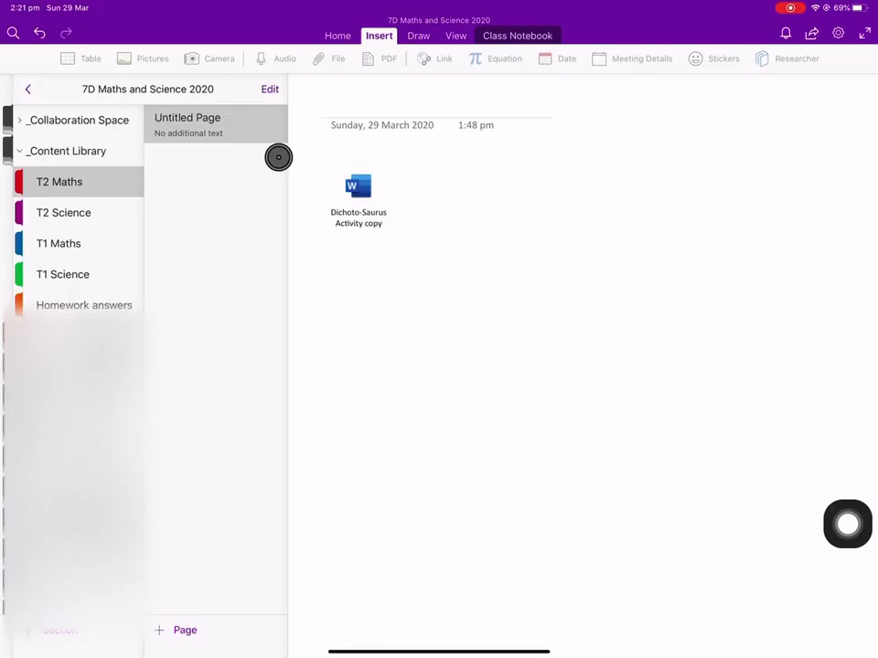
left_click(358, 190)
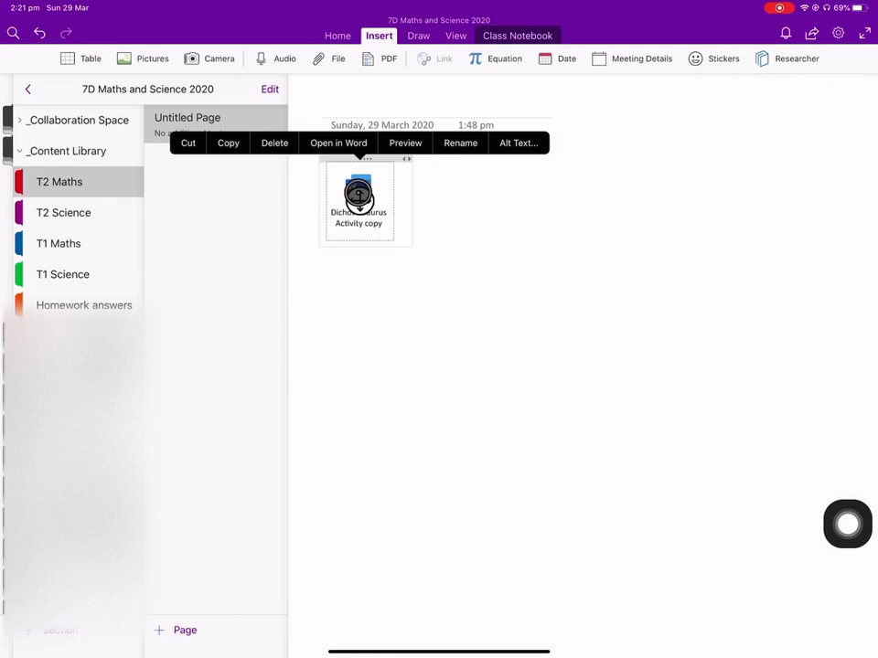
Delete the Dichoto-Saurus Word attachment and place the cursor on the blank page
left_click(275, 142)
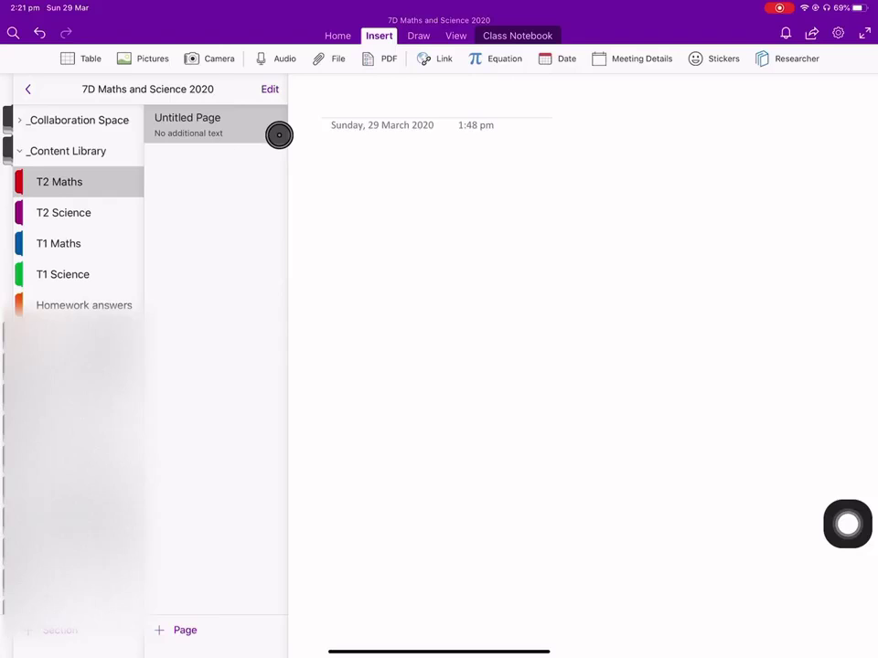
left_click(346, 160)
Insert the Dichoto-Saurus Pics SMALL PDF from the iPad as a printout of dinosaur cards
left_click(376, 60)
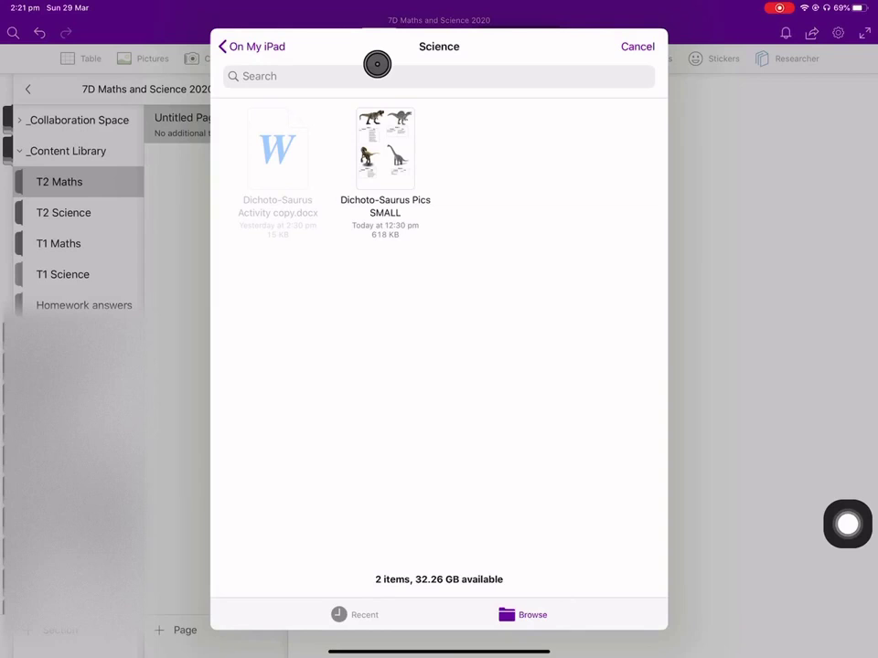
left_click(531, 613)
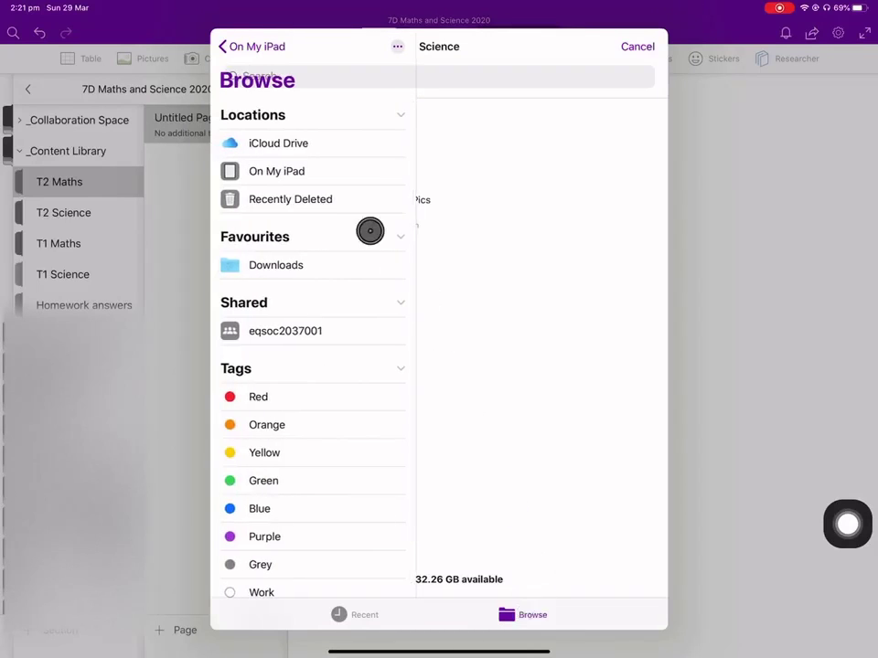
left_click(305, 171)
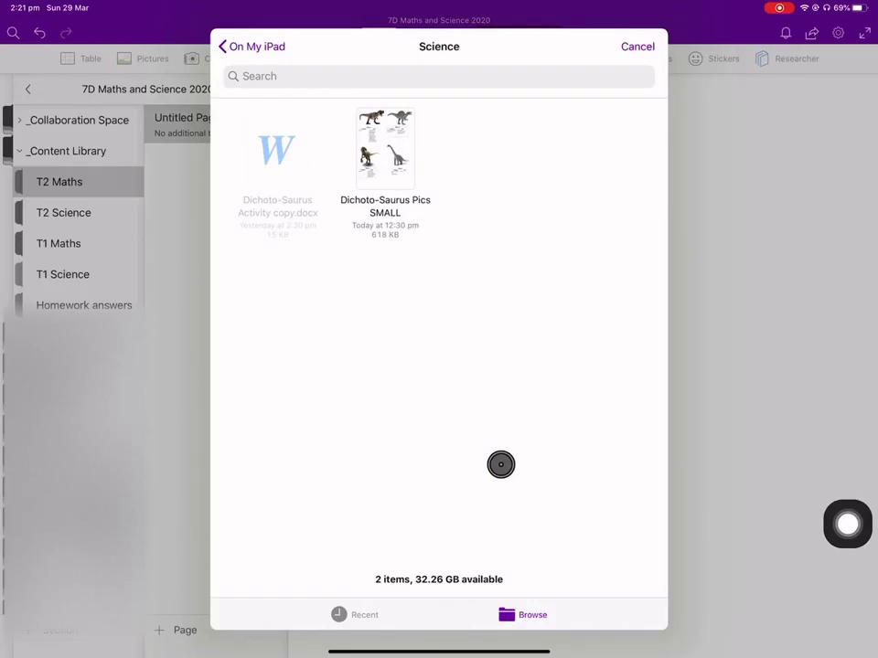
left_click(381, 156)
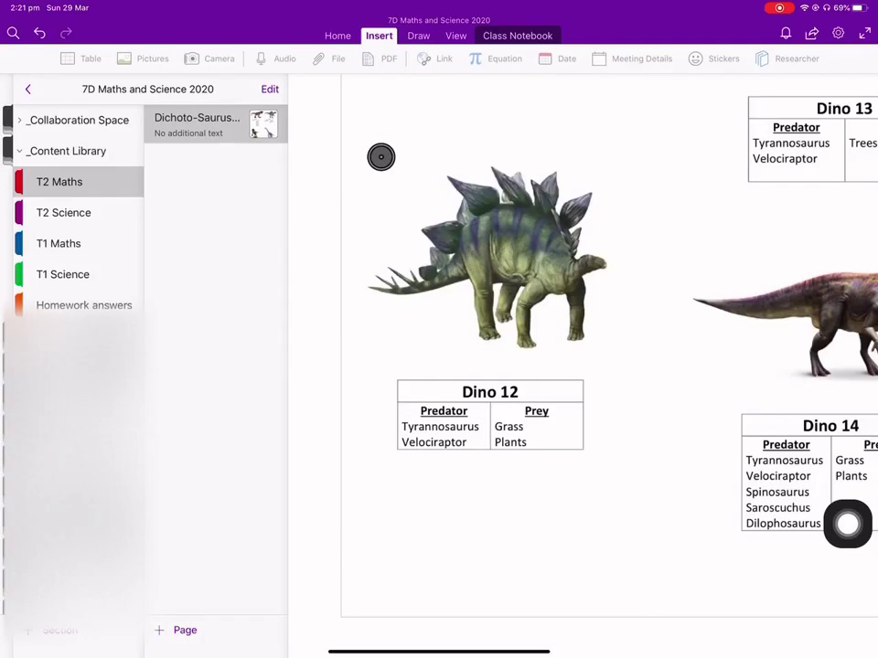
left_click(505, 496)
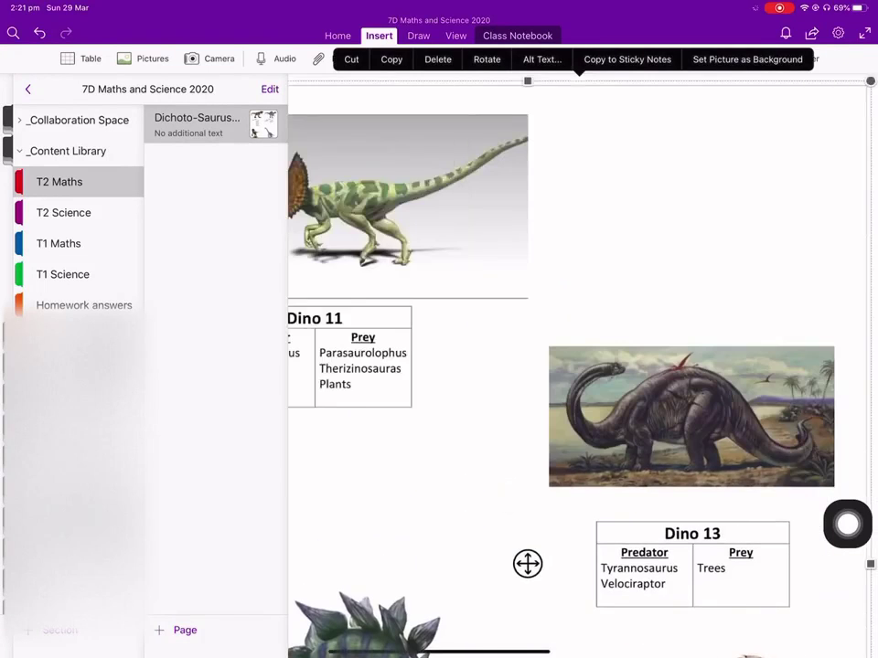
Delete the PDF attachment icon at the top of the page
scroll(582, 366, "up", 5)
scroll(582, 366, "up", 5)
scroll(582, 366, "up", 5)
scroll(582, 366, "up", 3)
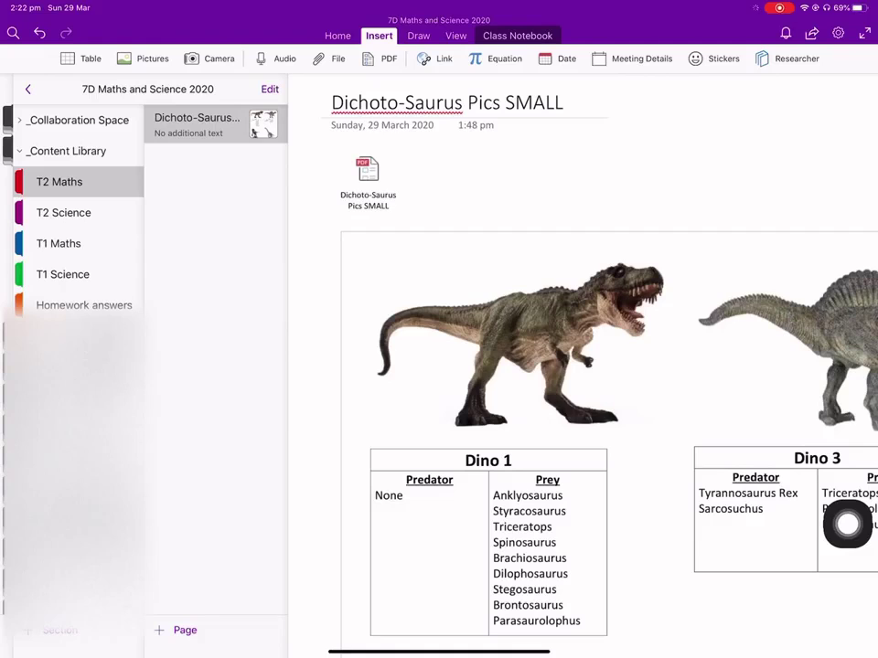
left_click(443, 195)
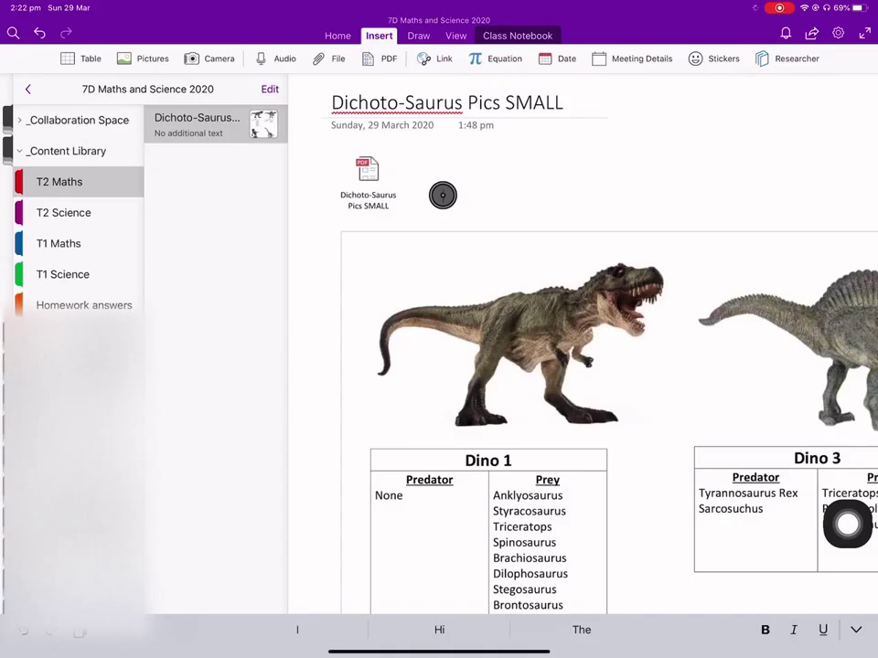
left_click(368, 176)
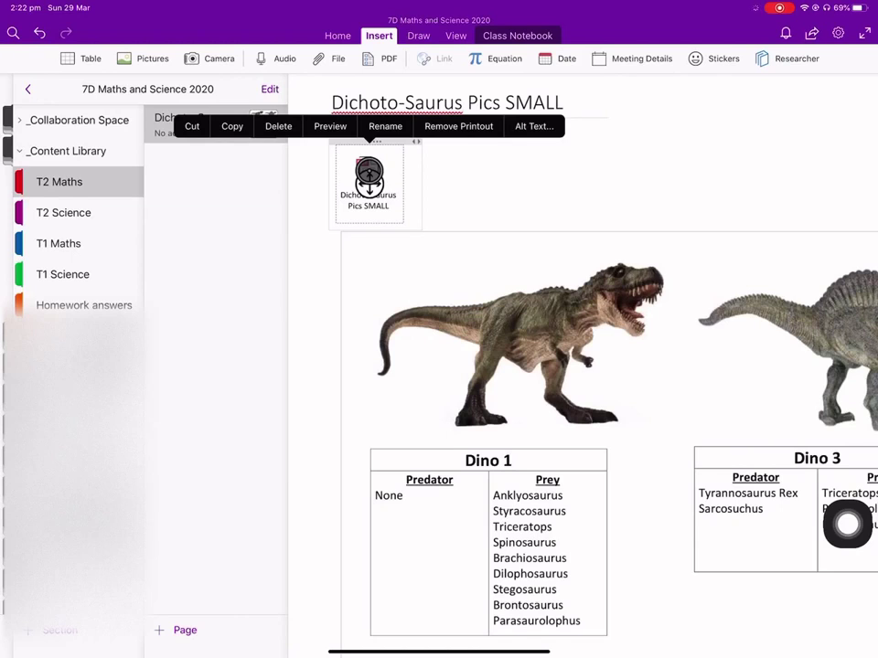
left_click(278, 126)
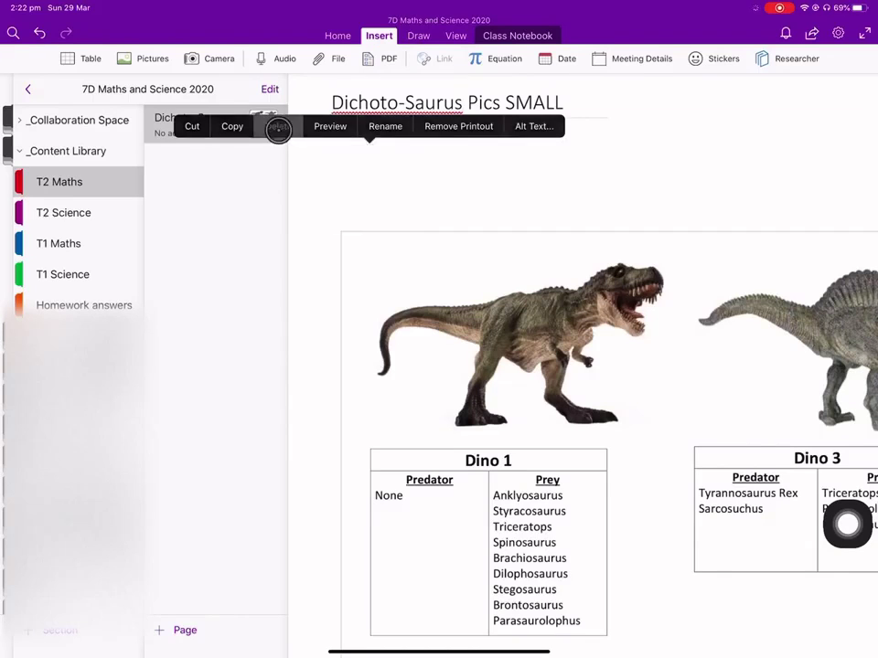
Delete the dinosaur card printout and put the cursor just below the title
scroll(467, 321, "down", 3)
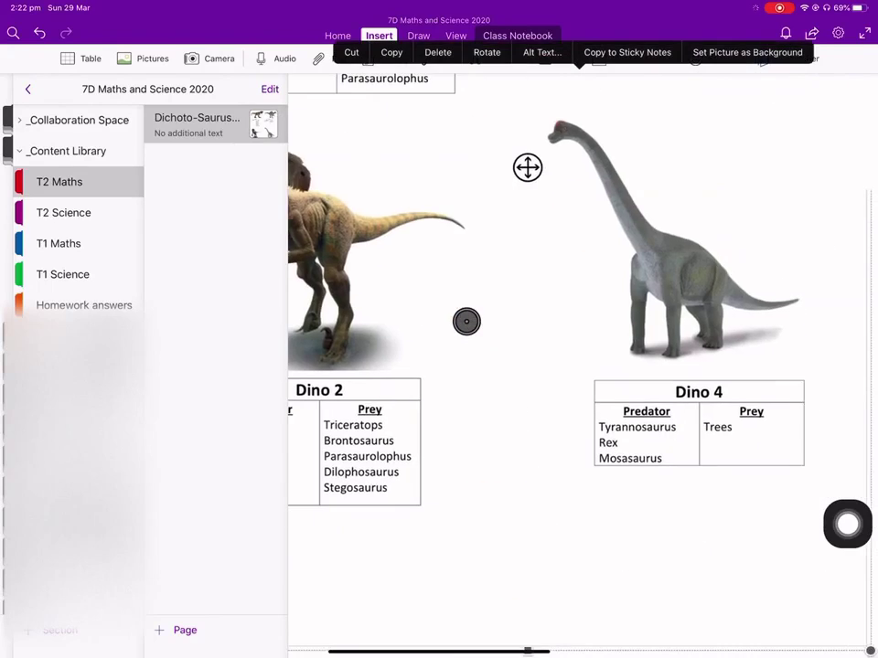
left_click(436, 52)
left_click(534, 339)
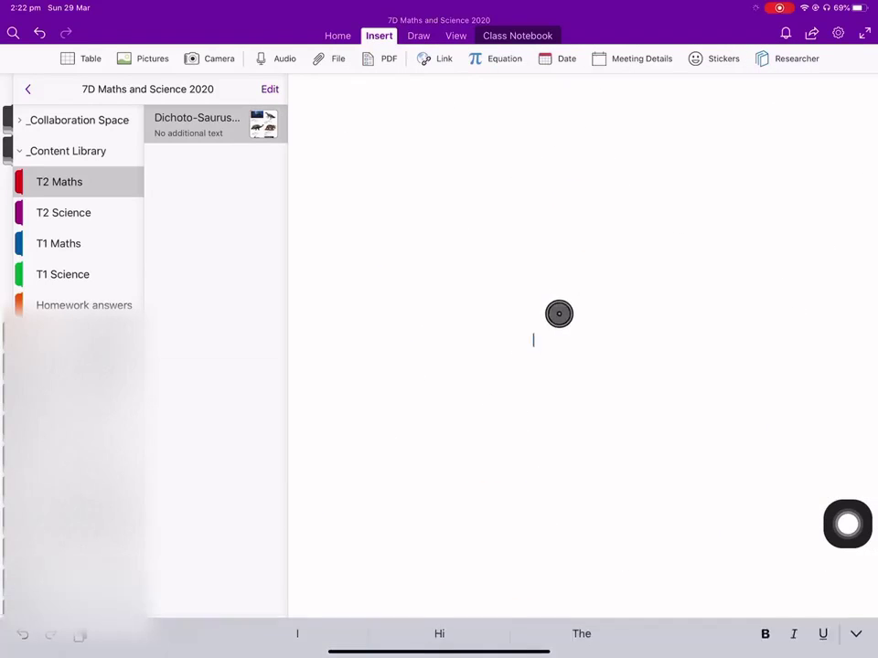
left_click(560, 314)
left_click(574, 252)
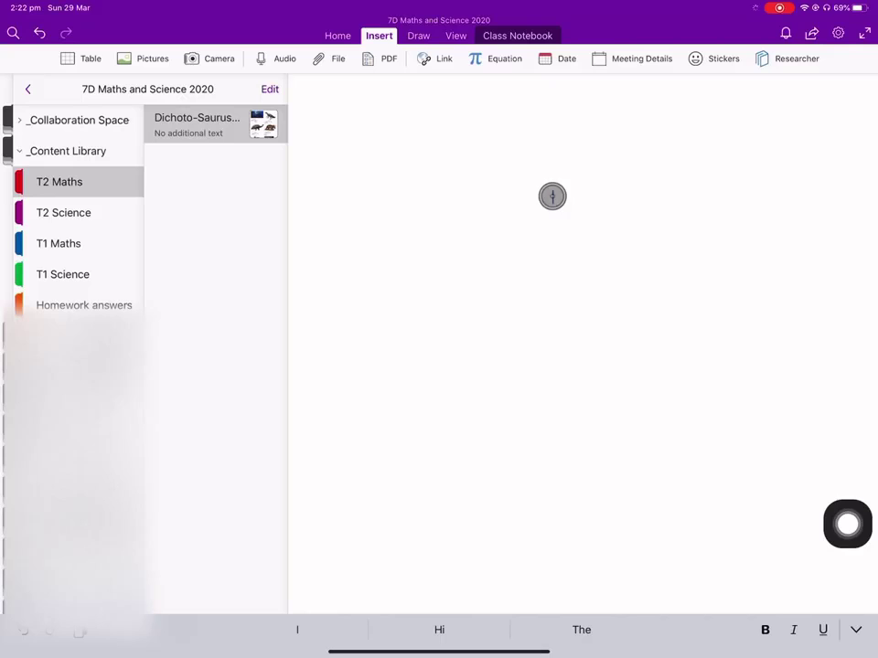
scroll(552, 196, "up", 5)
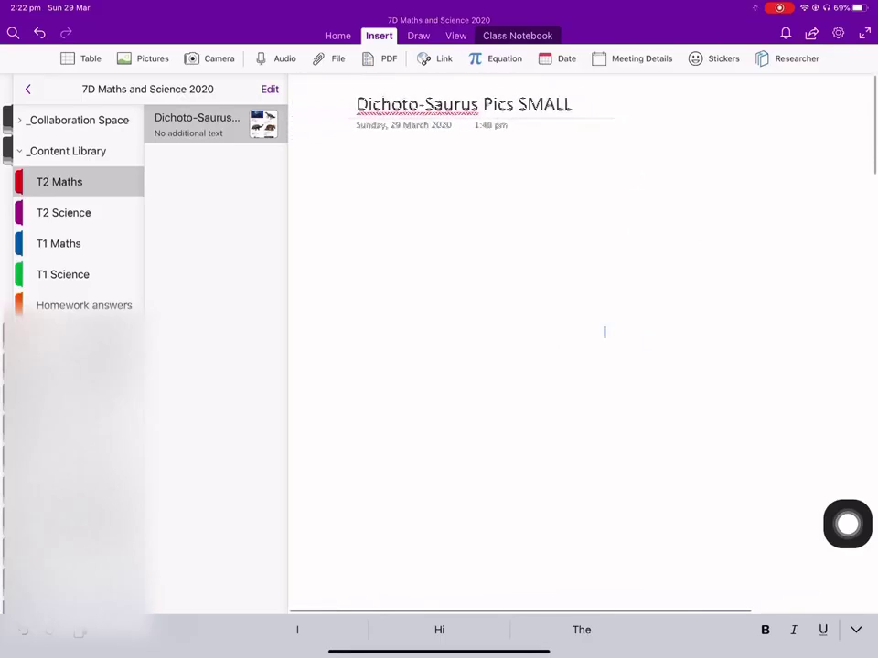
left_click(335, 168)
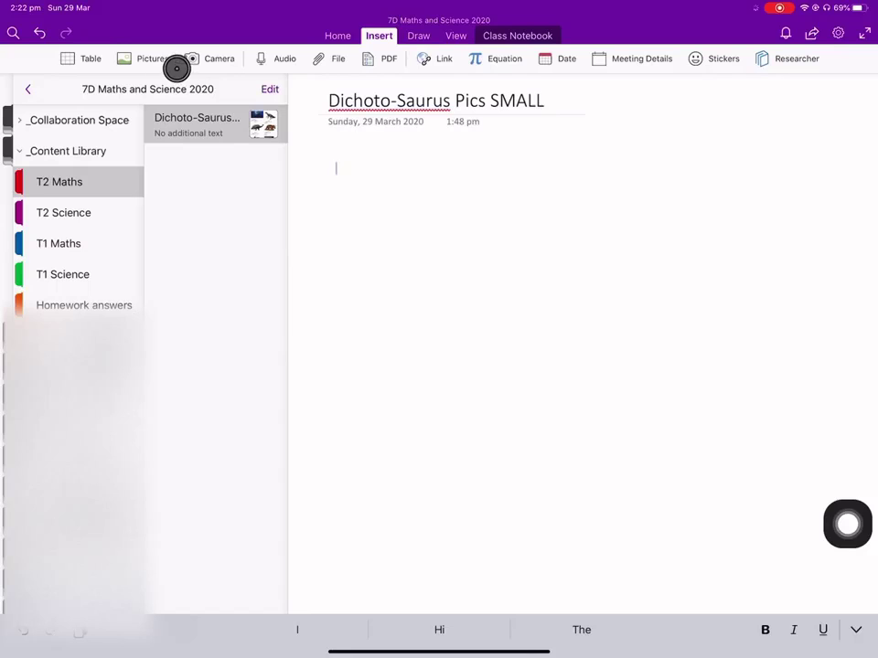
Bring up the Insert > Pictures album chooser below the Dichoto-Saurus Pics SMALL title
left_click(148, 63)
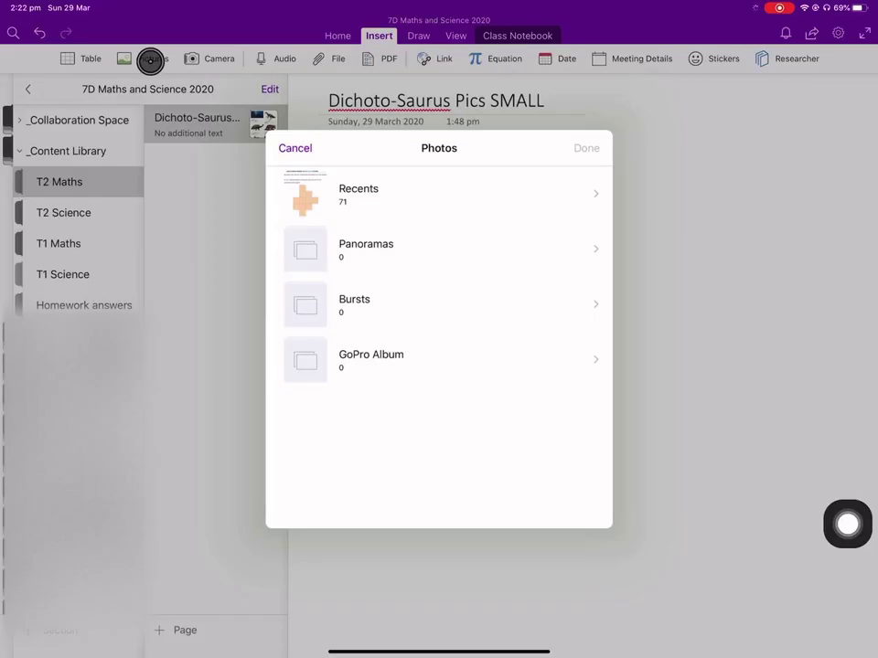
Place the Key Ideas isometric transformations picture from Recents below the title
left_click(395, 188)
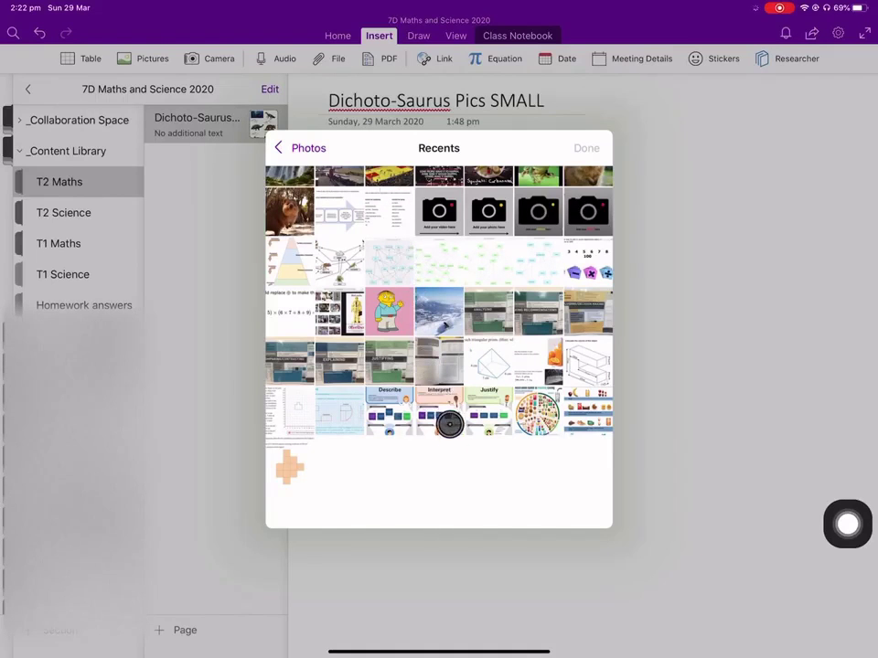
left_click(341, 417)
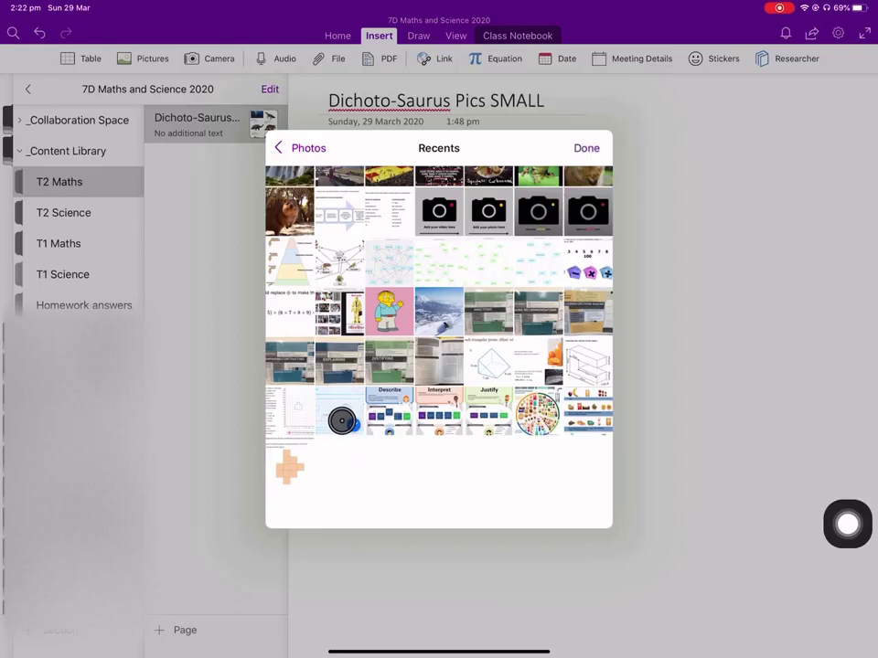
left_click(586, 147)
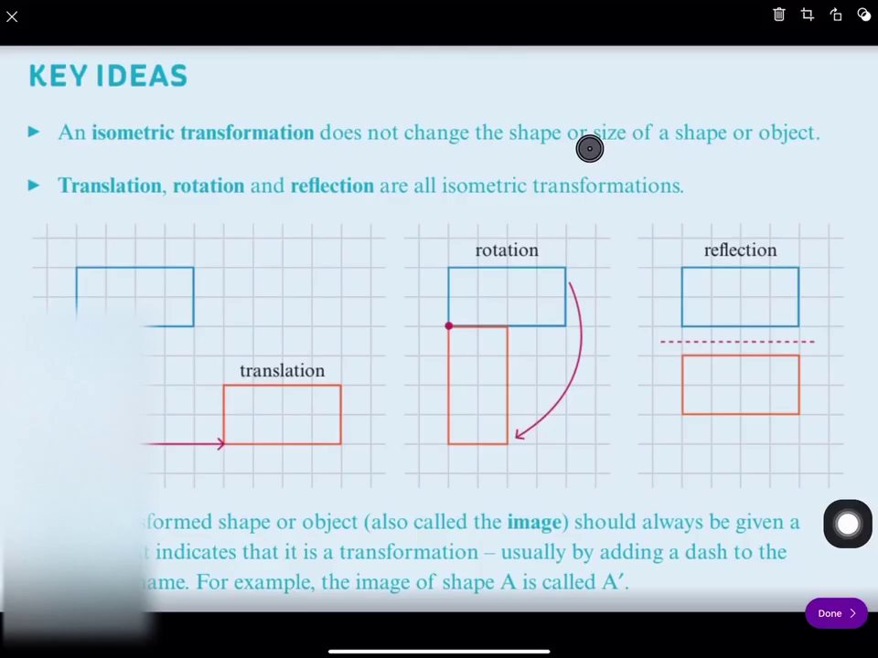
left_click(830, 613)
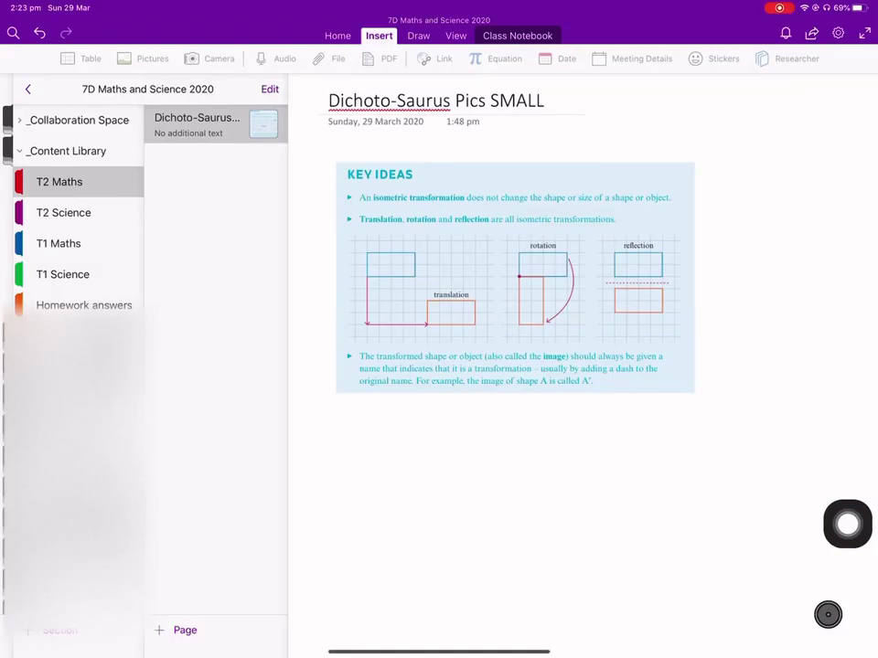
left_click(517, 285)
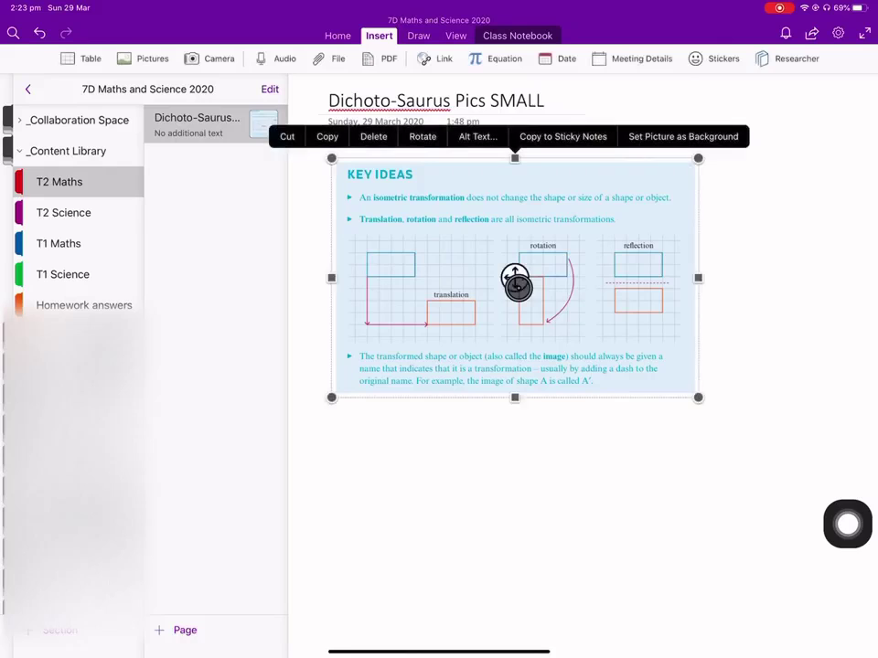